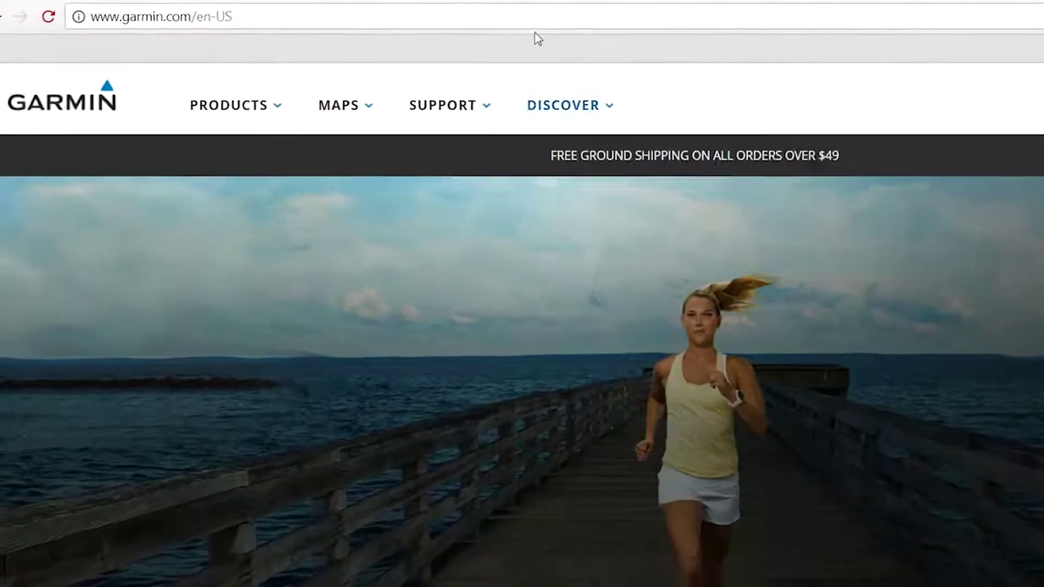
Step: Load garmin.com/birdseye to list the BirdsEye products, such as Satellite Imagery and TOPO U.S
{"action": "left_click", "coordinate": [519, 21]}
{"action": "type", "text": "ga"}
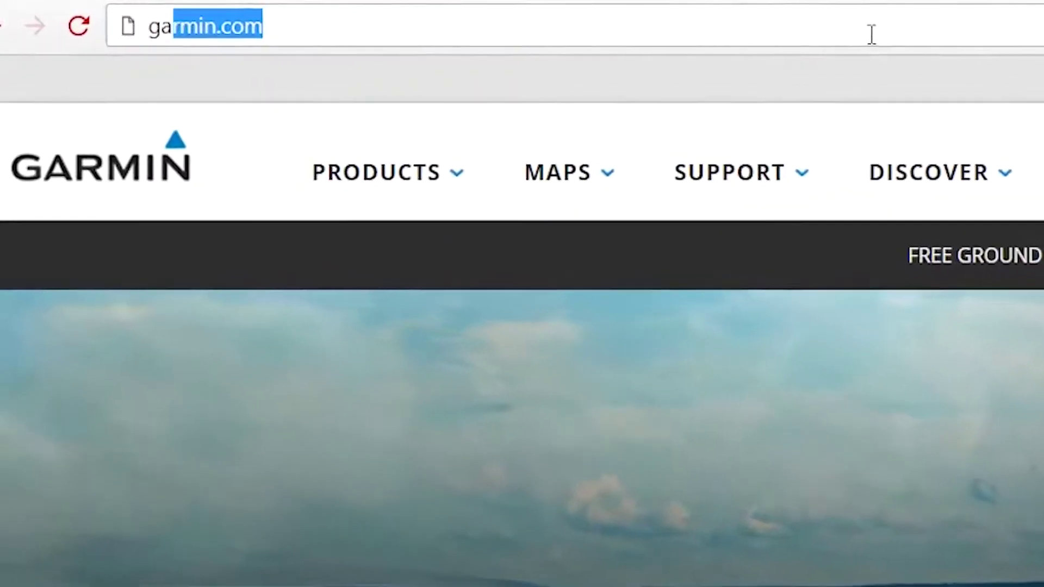
{"action": "type", "text": "rmin.com"}
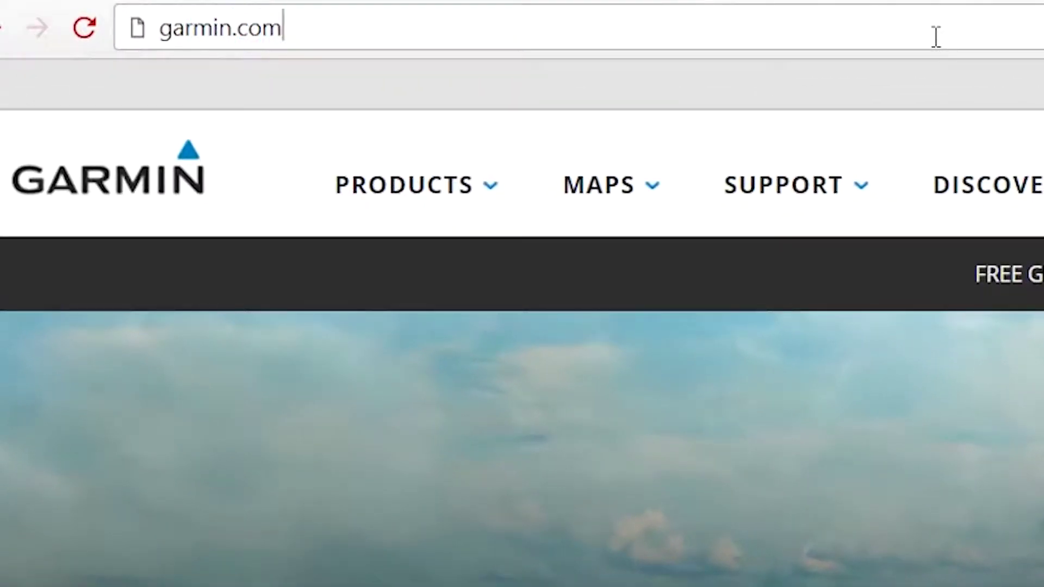
{"action": "type", "text": "/birdseye"}
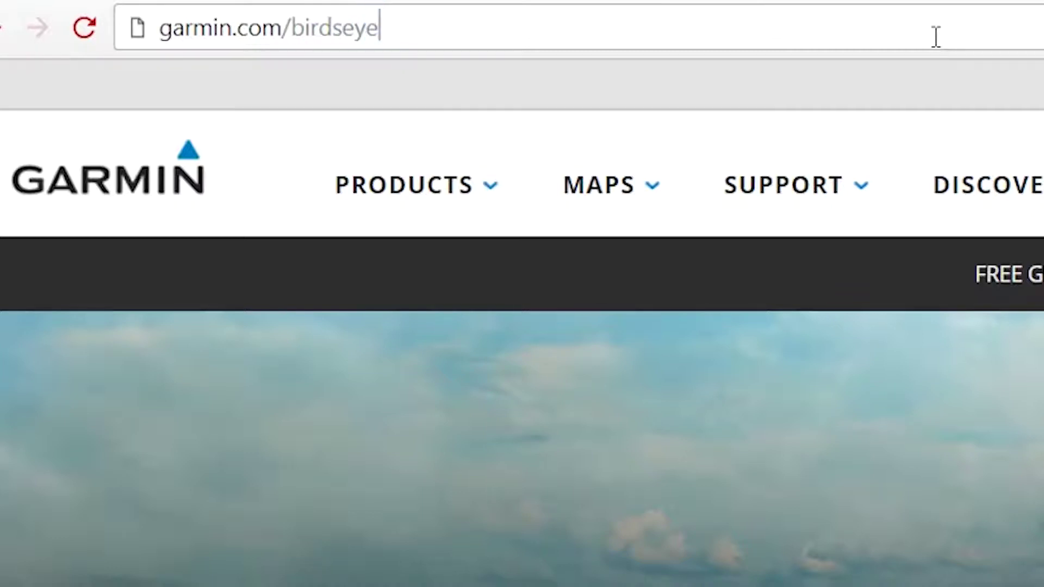
{"action": "key", "text": "Return"}
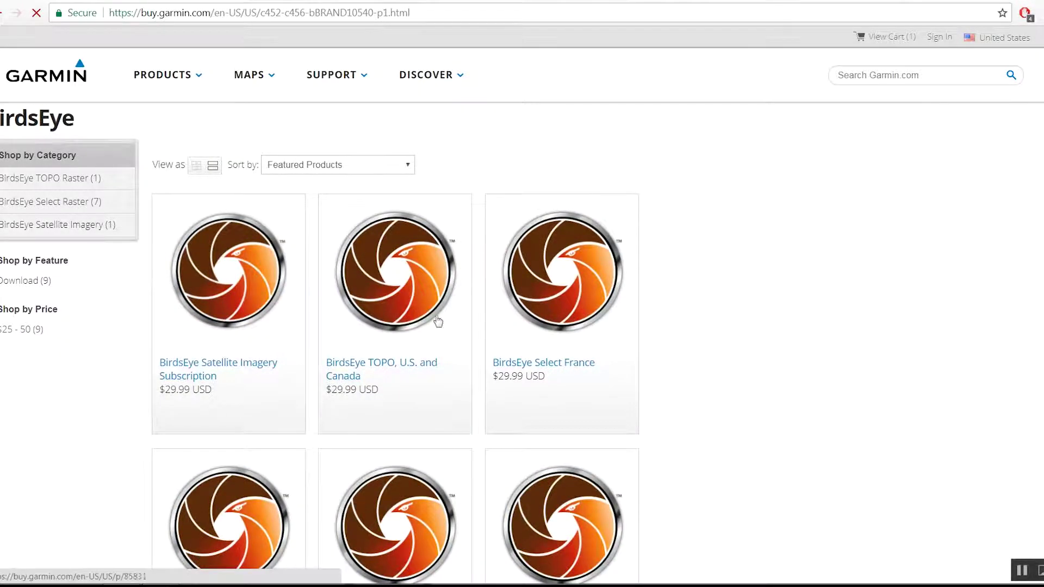
Step: Open the $29.99 BirdsEye Satellite Imagery Subscription product page
{"action": "left_click", "coordinate": [235, 306]}
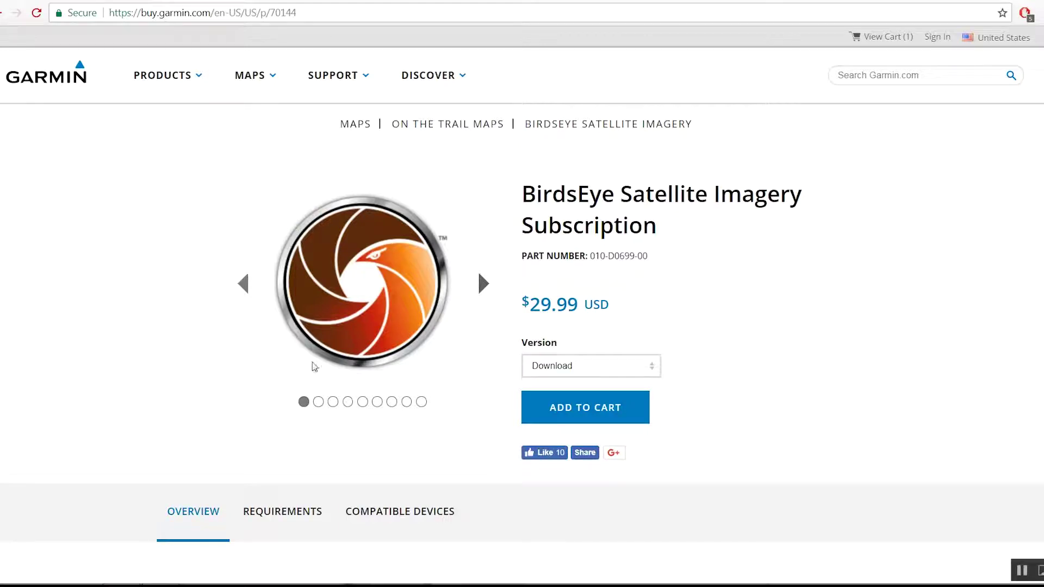
Step: Add the $29.99 BirdsEye Satellite Imagery download to the cart and go to checkout
{"action": "left_click", "coordinate": [566, 416]}
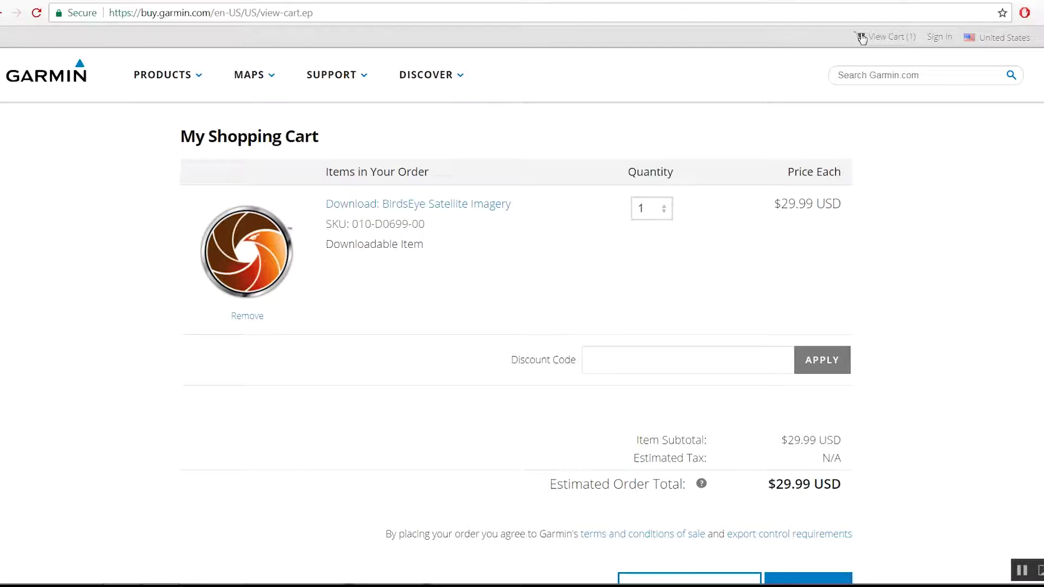
{"action": "scroll", "coordinate": [949, 193], "scroll_direction": "down", "scroll_amount": 1}
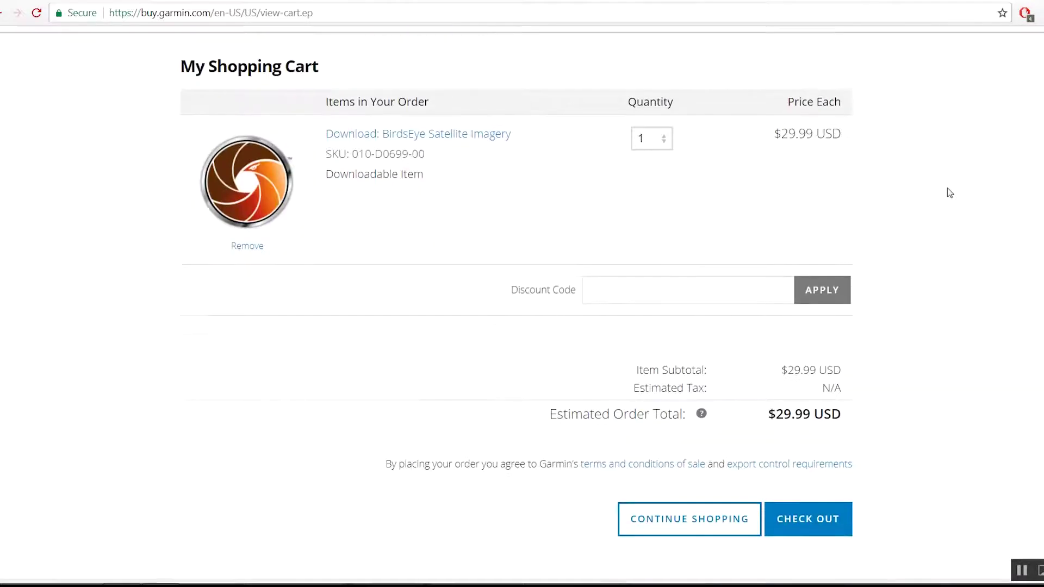
{"action": "scroll", "coordinate": [949, 193], "scroll_direction": "down", "scroll_amount": 1}
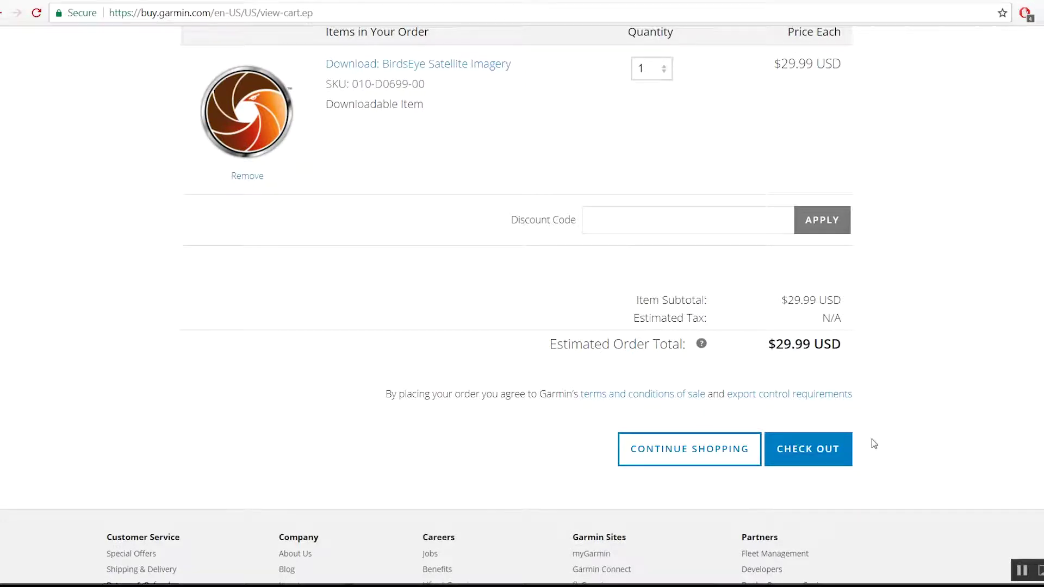
{"action": "left_click", "coordinate": [814, 449]}
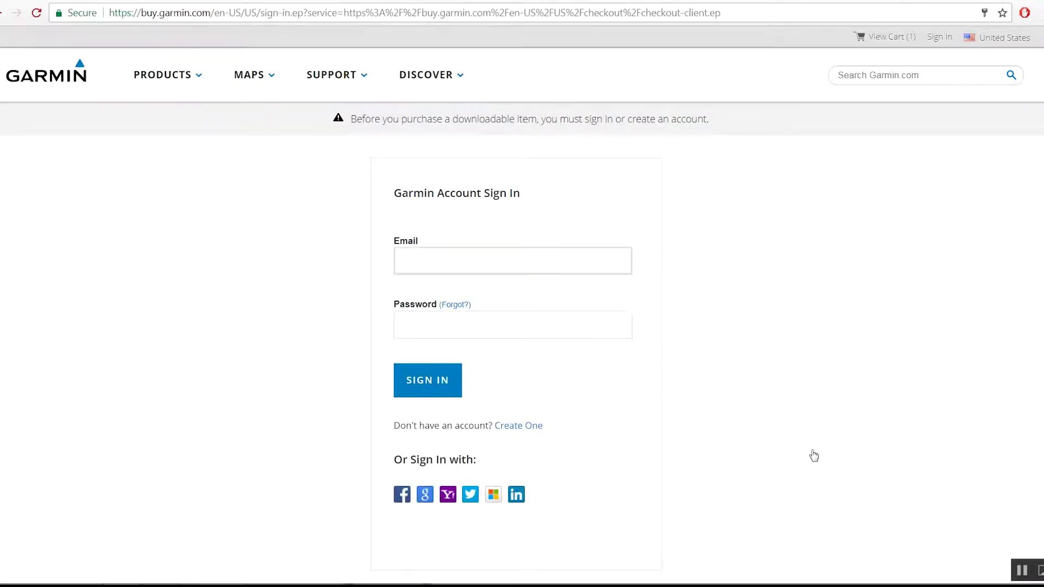
Step: Sign in with the Garmin account e-mail and password, then scroll through the checkout page
{"action": "key", "text": "Tab"}
{"action": "type", "text": "•"}
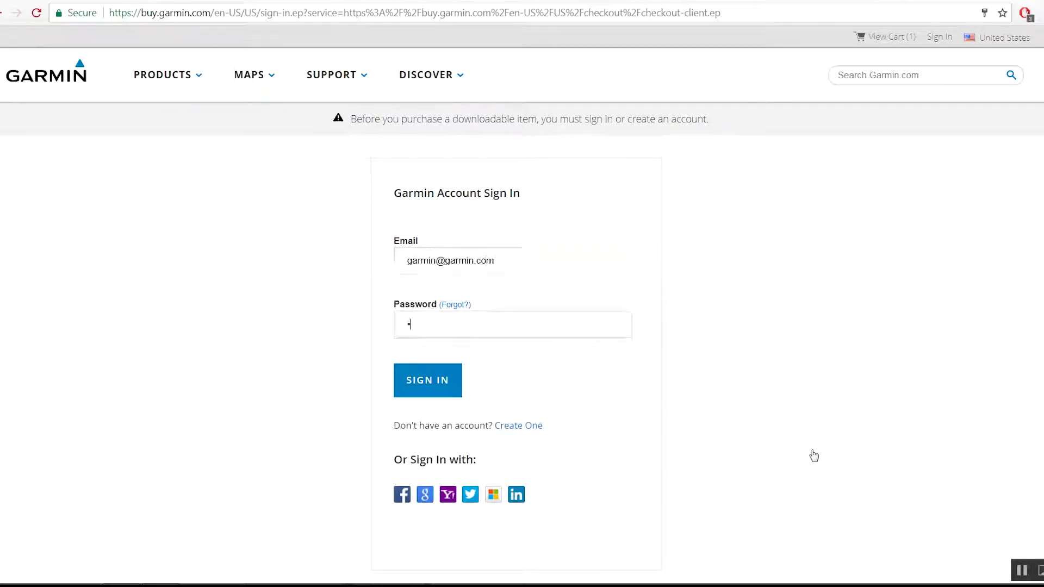
{"action": "type", "text": "••••••"}
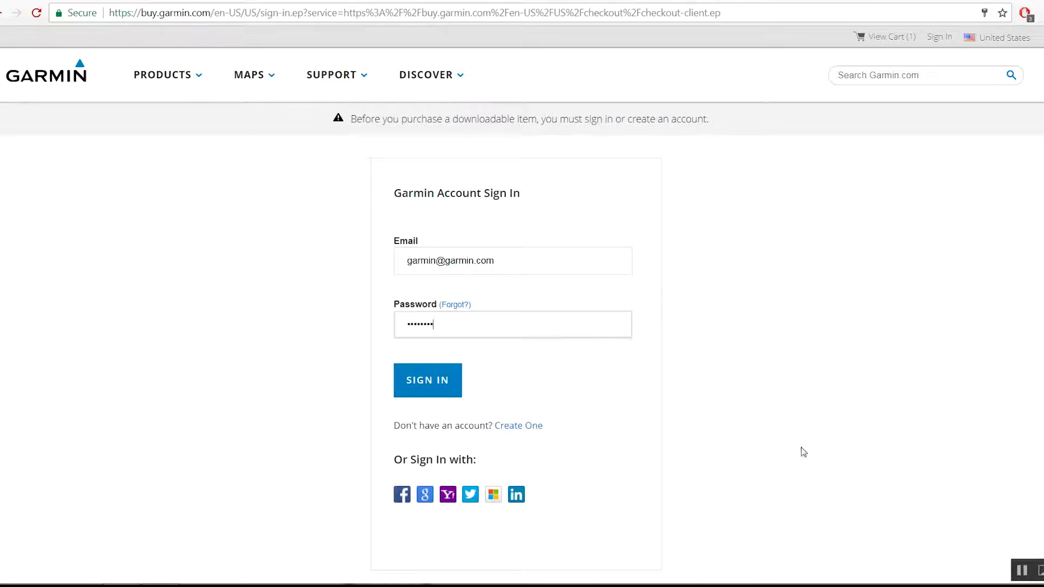
{"action": "left_click", "coordinate": [435, 379]}
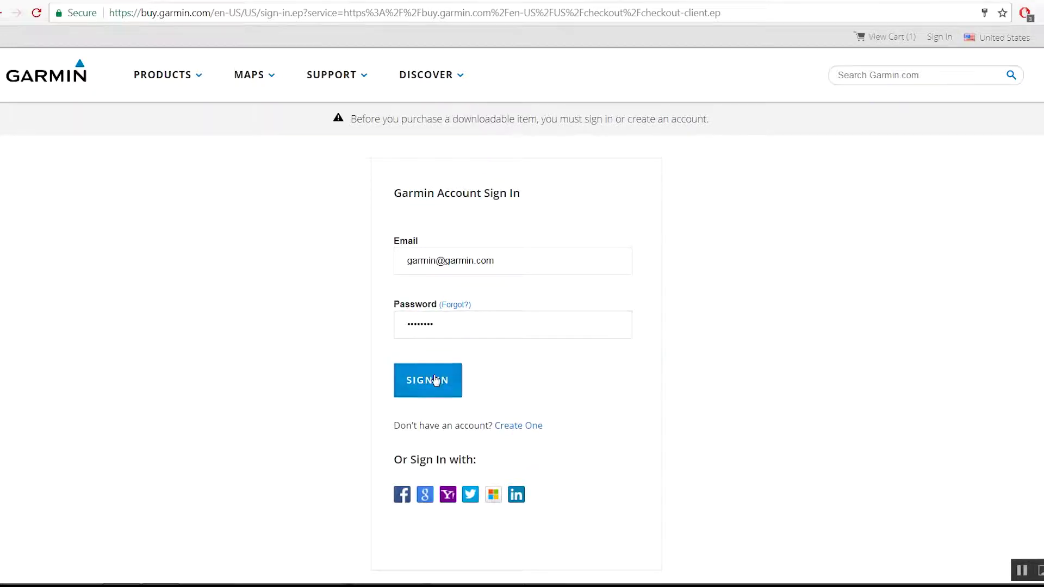
{"action": "scroll", "coordinate": [678, 316], "scroll_direction": "down", "scroll_amount": 1}
{"action": "scroll", "coordinate": [679, 315], "scroll_direction": "down", "scroll_amount": 1}
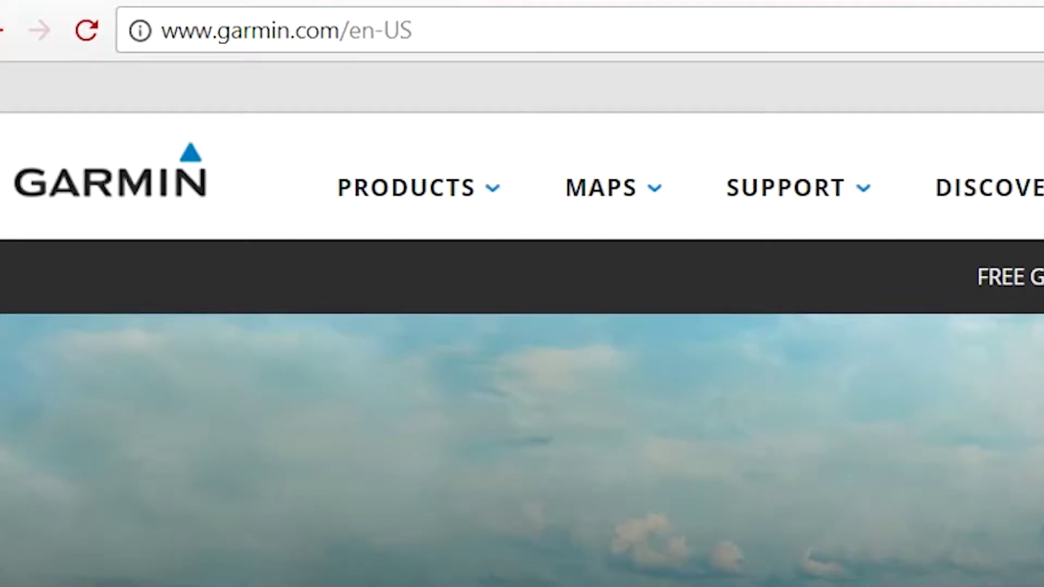
Step: Load garmin.com/express and download the Garmin Express installer for Windows
{"action": "left_click", "coordinate": [287, 30]}
{"action": "type", "text": "ga"}
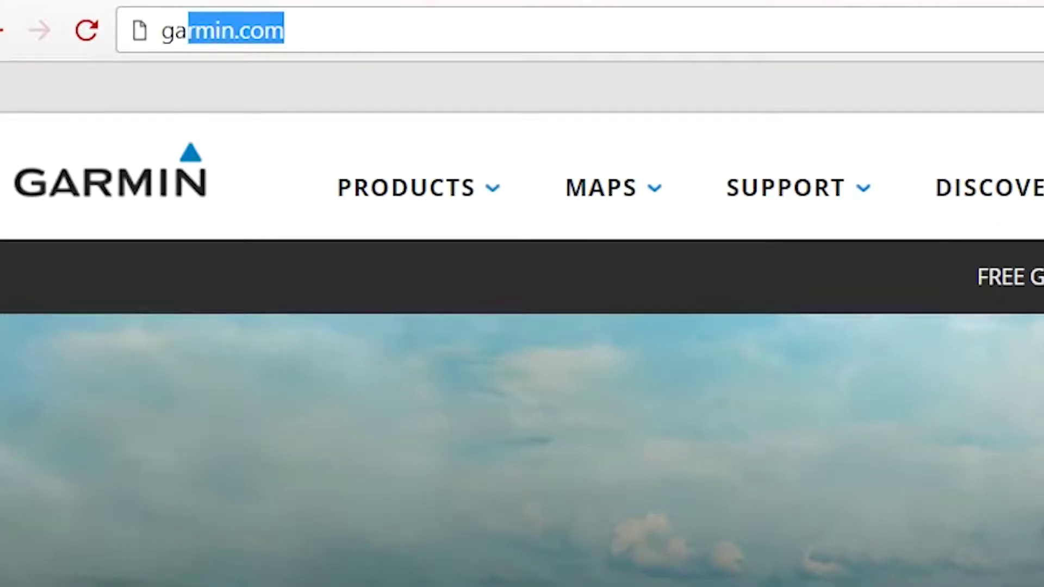
{"action": "type", "text": "rmin.com"}
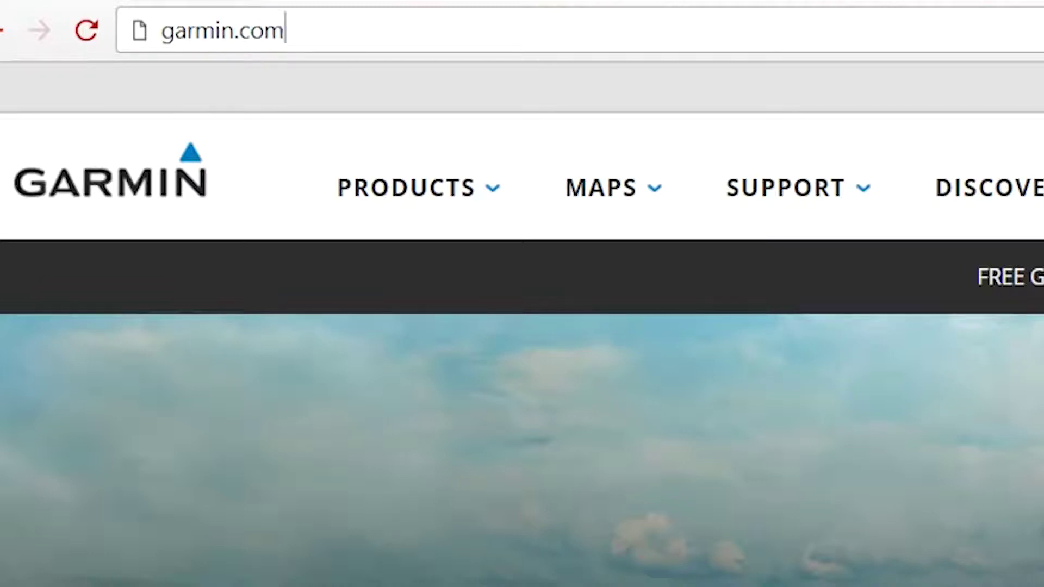
{"action": "type", "text": "/express"}
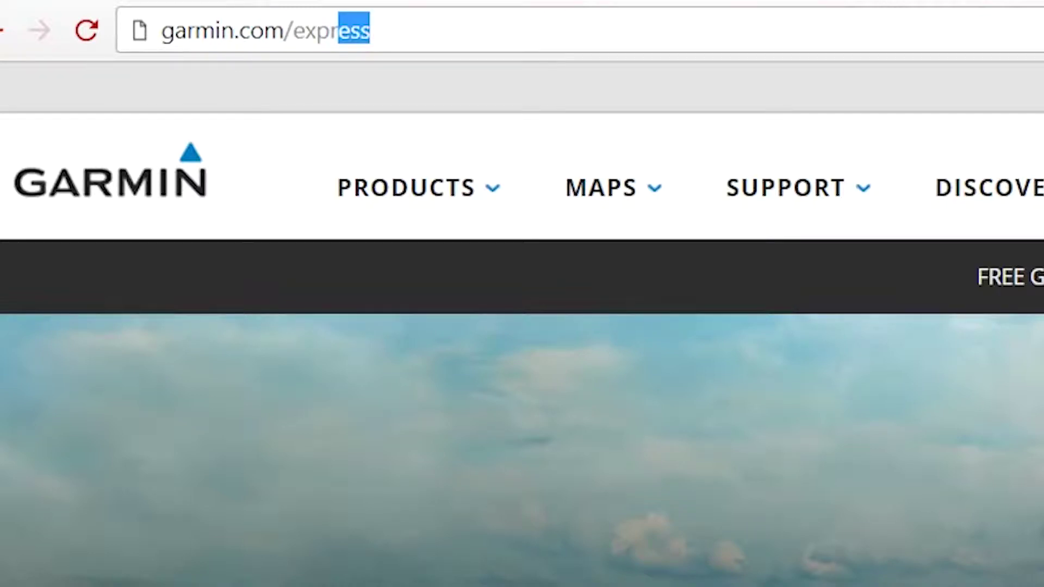
{"action": "key", "text": "Return"}
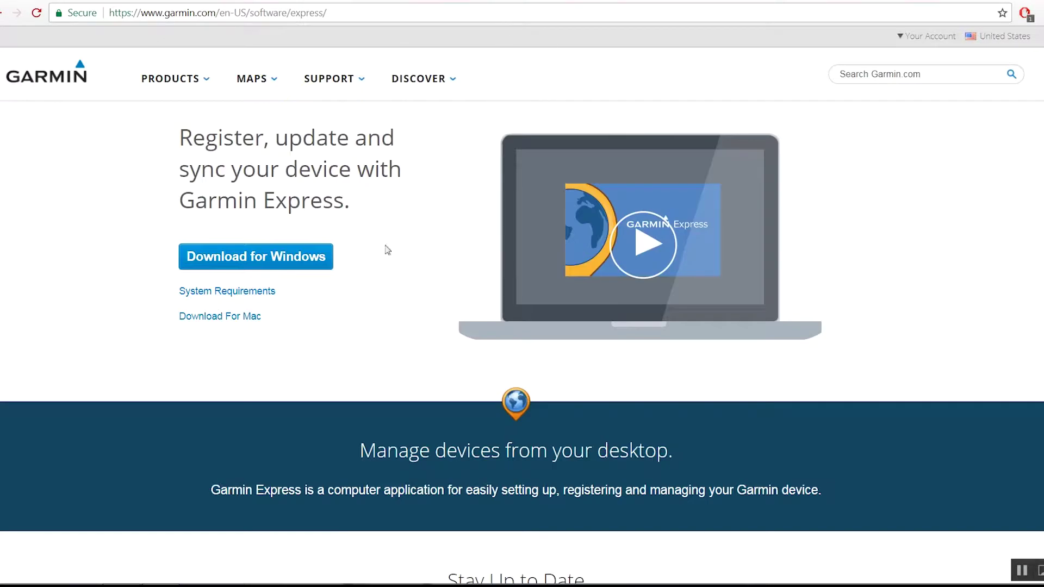
{"action": "left_click", "coordinate": [321, 261]}
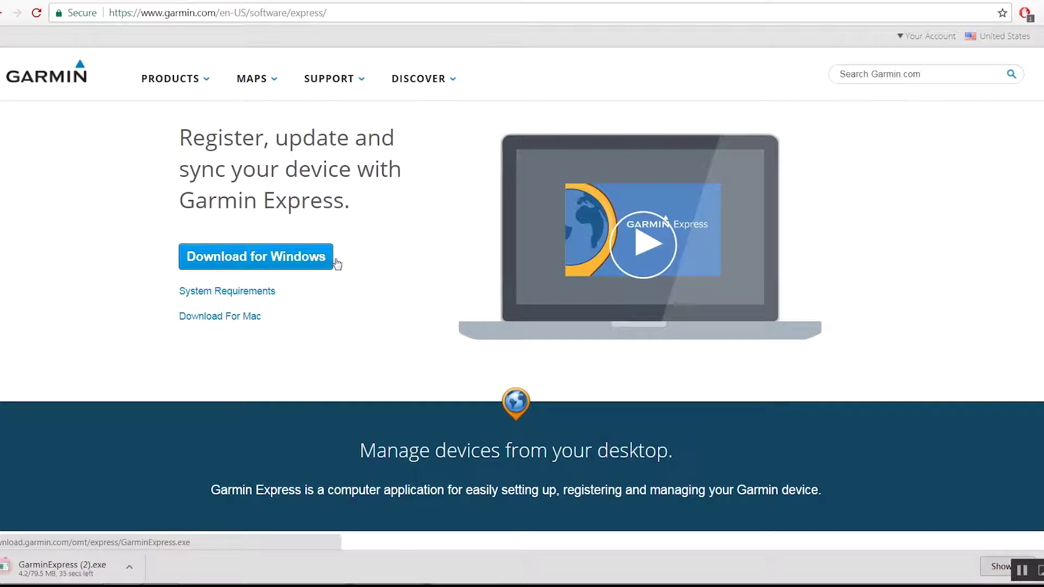
Step: Run the installer, accept the terms, and install Garmin Express v5.6.2.0
{"action": "left_click", "coordinate": [71, 569]}
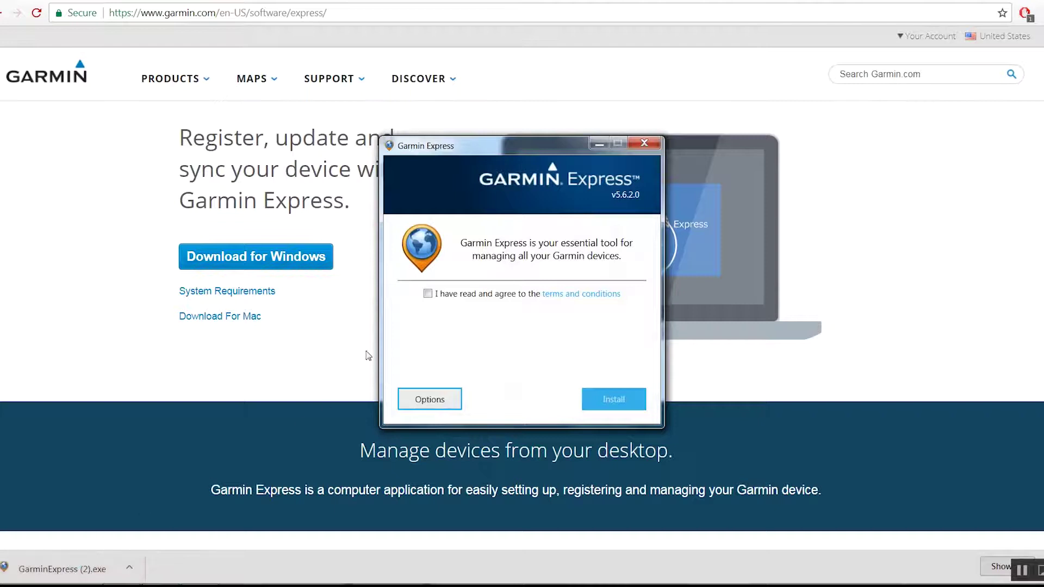
{"action": "left_click", "coordinate": [428, 293]}
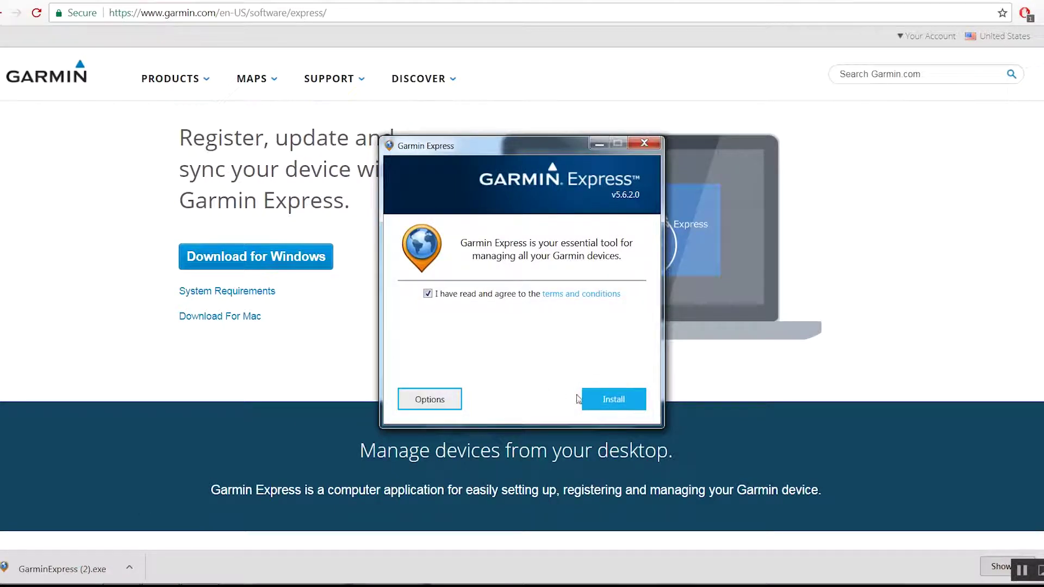
{"action": "left_click", "coordinate": [609, 400]}
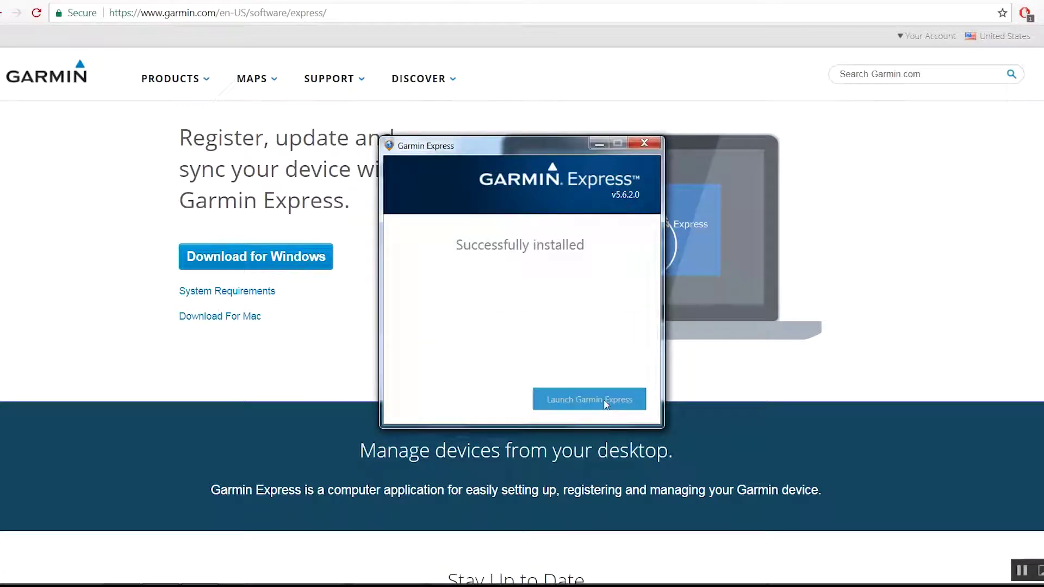
Step: Launch Garmin Express, add the detected GPSMAP 64s, and sign in with the account e-mail and password
{"action": "left_click", "coordinate": [605, 402]}
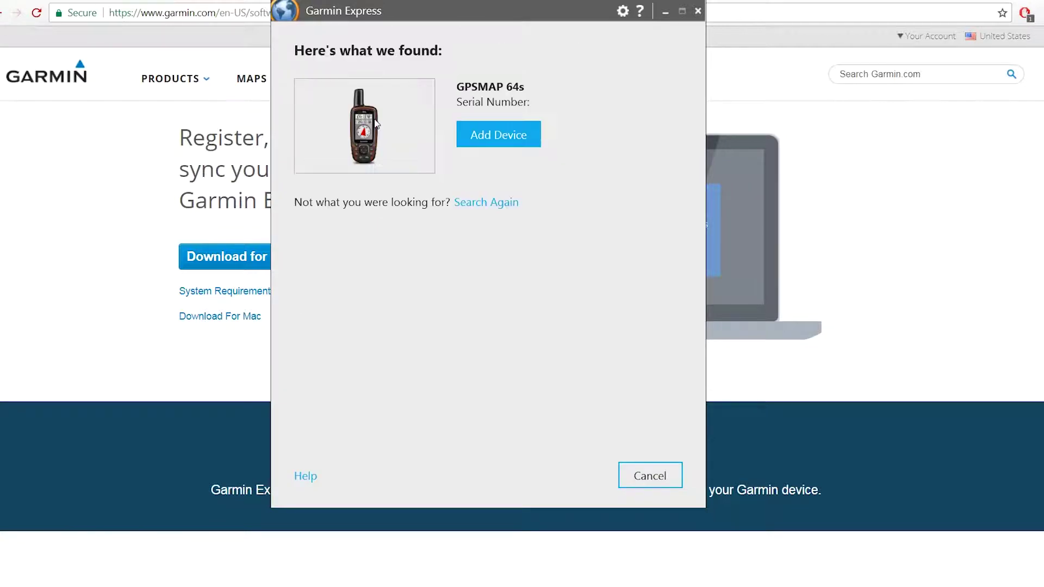
{"action": "left_click", "coordinate": [485, 135]}
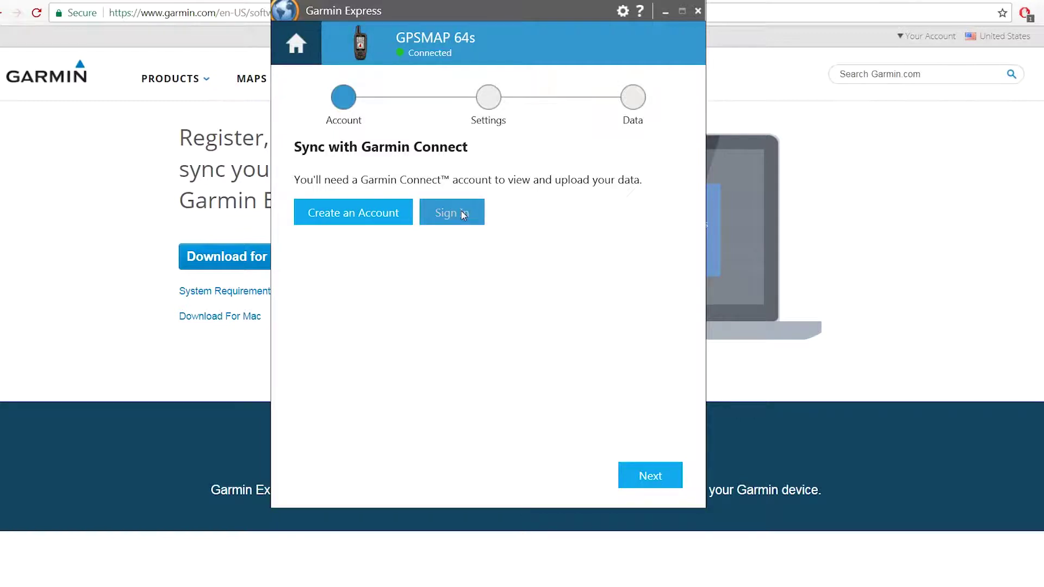
{"action": "left_click", "coordinate": [461, 212]}
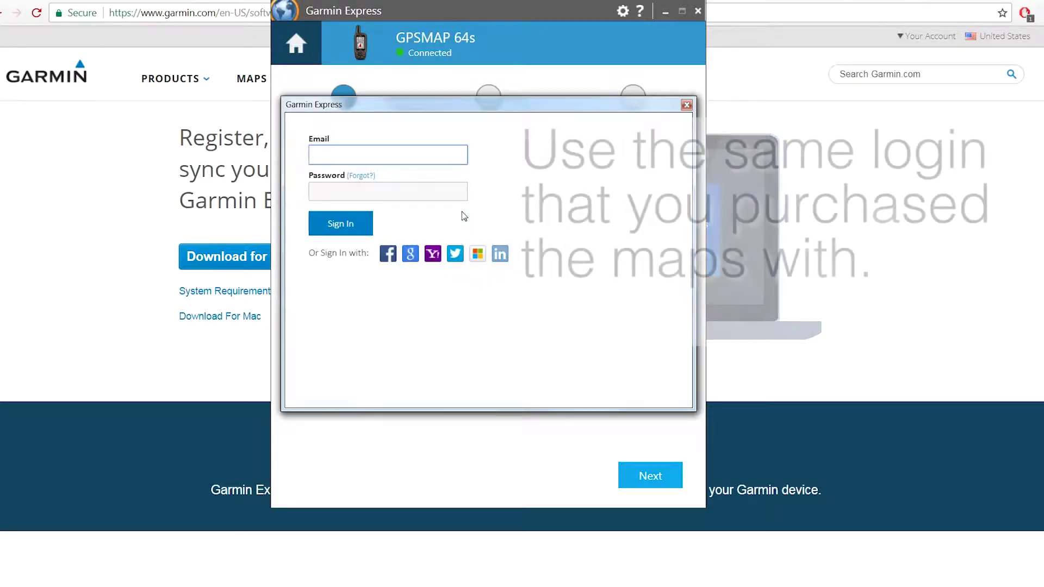
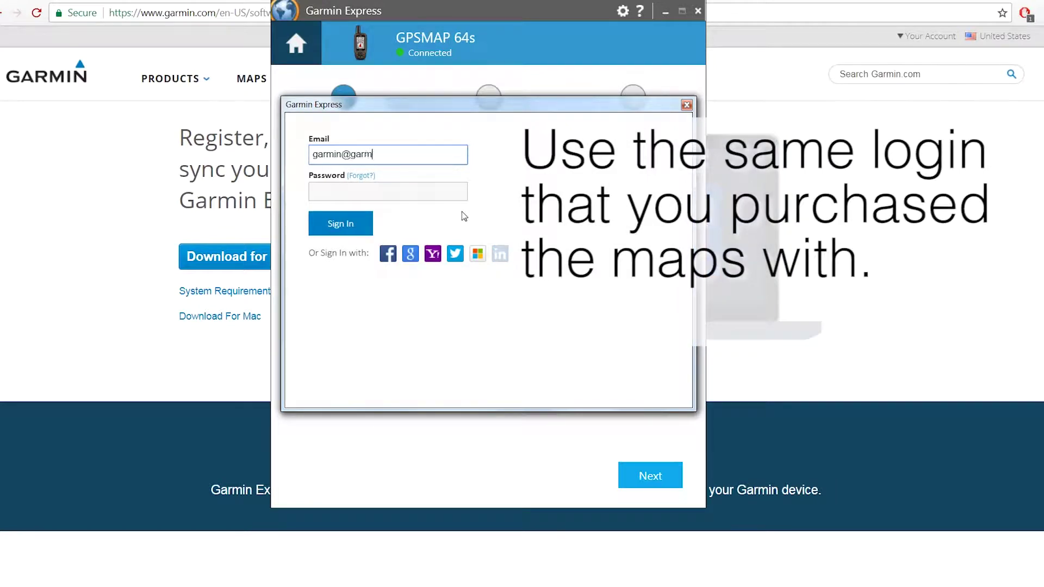
{"action": "key", "text": "Tab"}
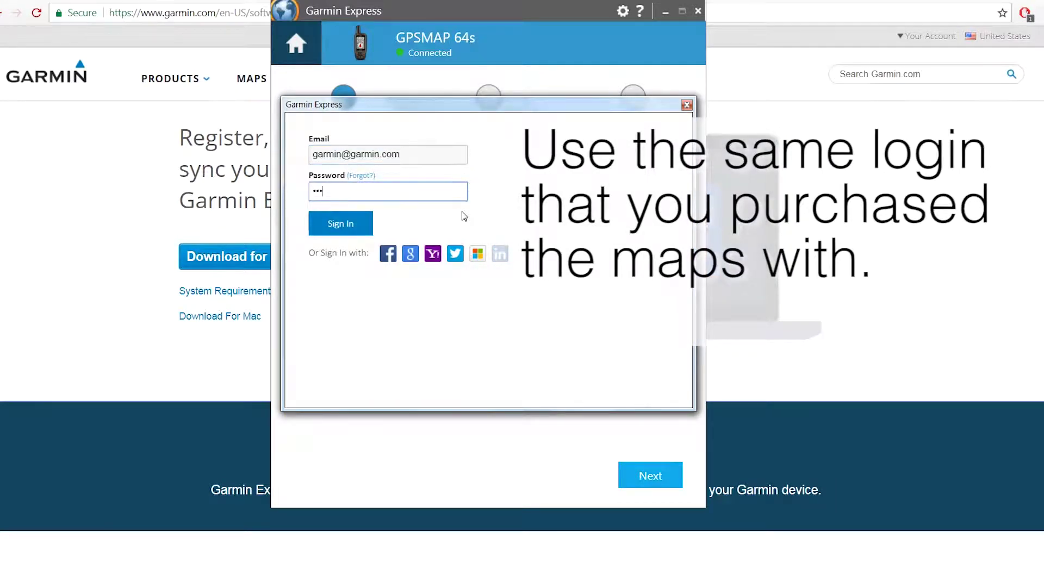
{"action": "type", "text": "••••••••••"}
{"action": "left_click", "coordinate": [331, 227]}
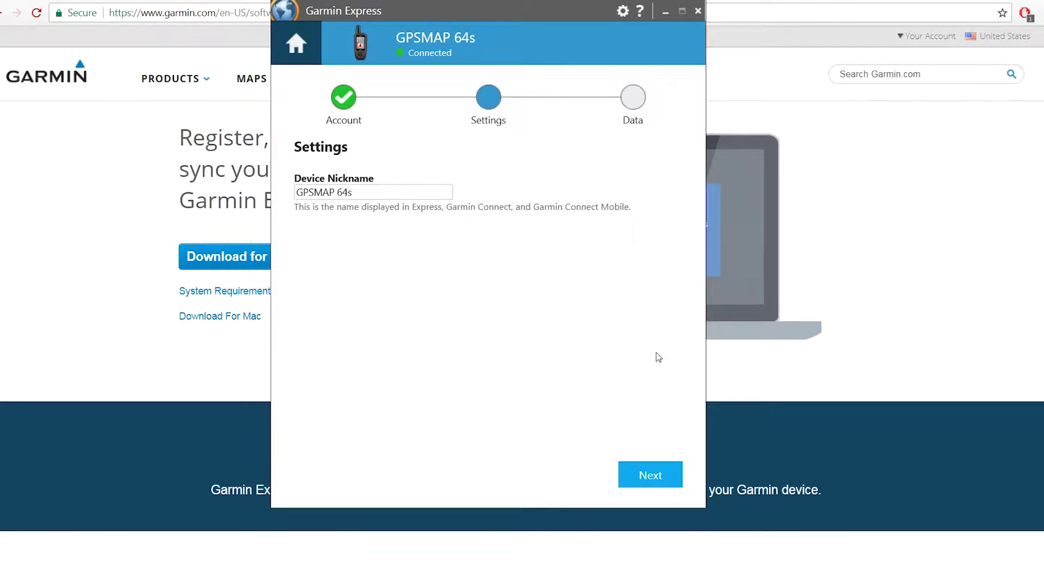
Step: Keep the 'GPSMAP 64s' nickname and allow data collection so device registration completes
{"action": "left_click", "coordinate": [656, 475]}
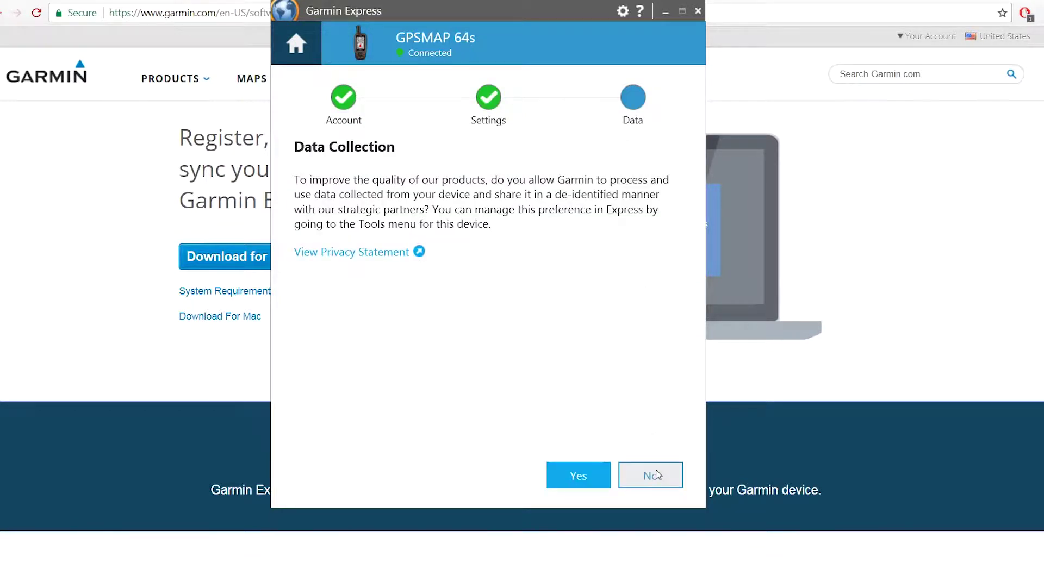
{"action": "left_click", "coordinate": [583, 471]}
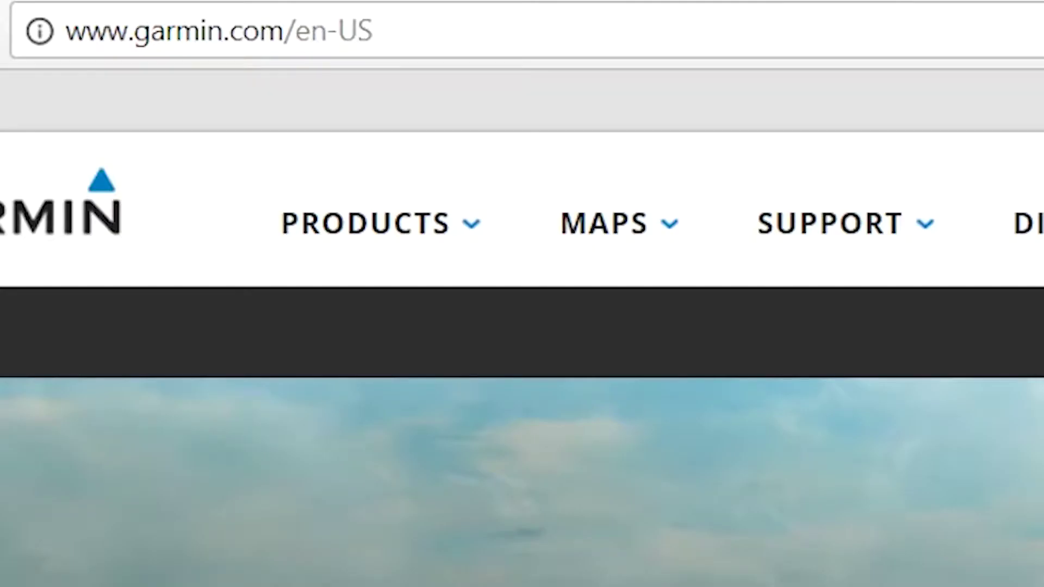
Step: Load garmin.com/basecamp and open the Windows download page for BaseCamp 4.6.2
{"action": "key", "text": "ctrl+l"}
{"action": "type", "text": "garmin."}
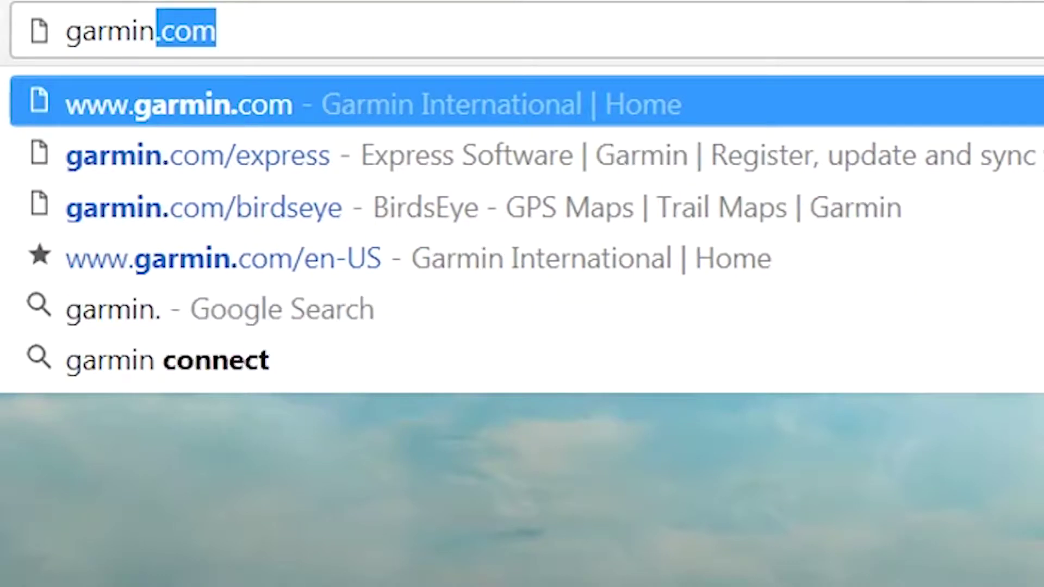
{"action": "type", "text": "com/"}
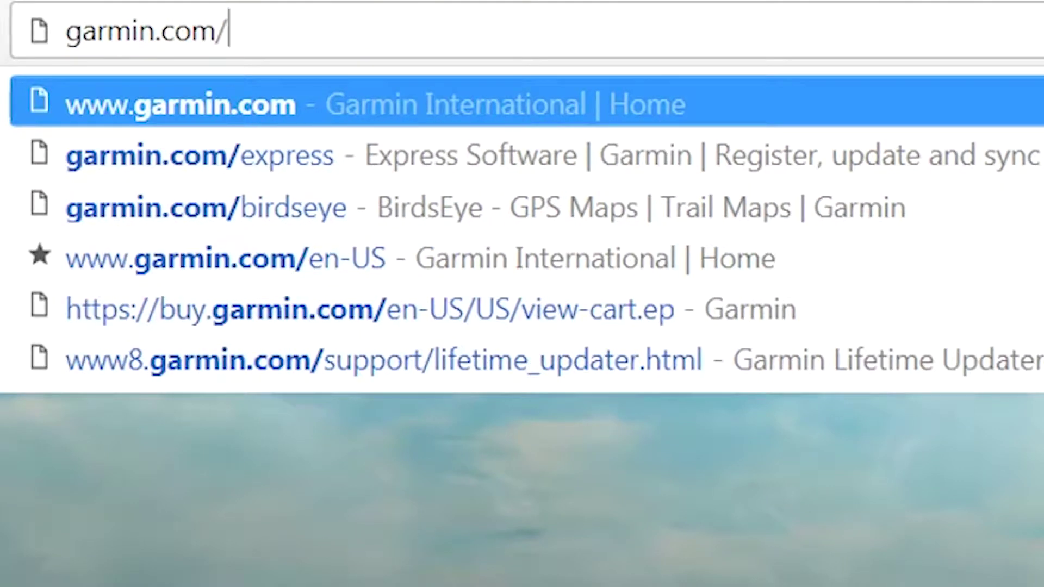
{"action": "type", "text": "baseca"}
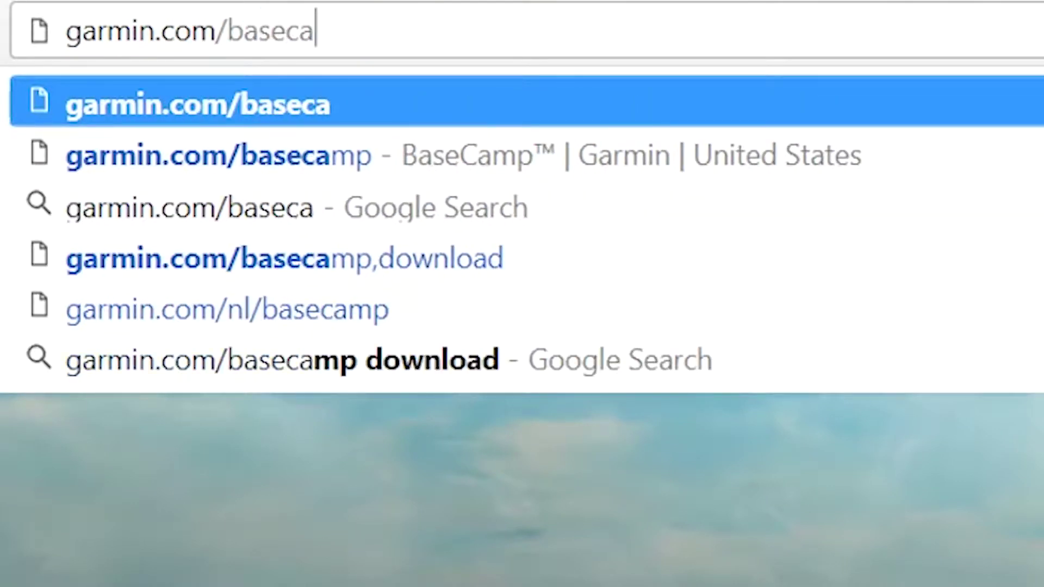
{"action": "type", "text": "mp"}
{"action": "key", "text": "Return"}
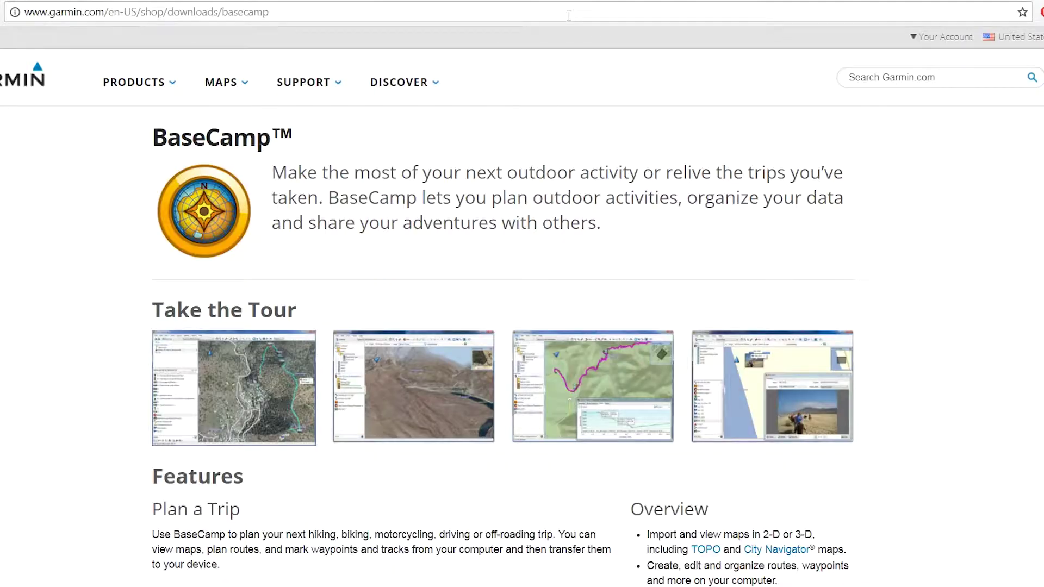
{"action": "scroll", "coordinate": [948, 213], "scroll_direction": "down", "scroll_amount": 8}
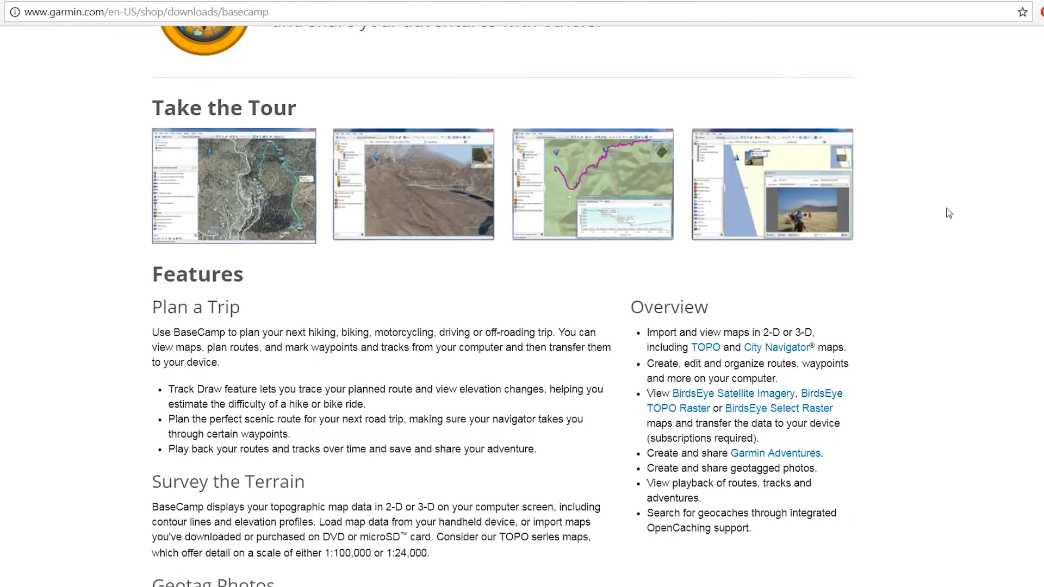
{"action": "scroll", "coordinate": [947, 213], "scroll_direction": "down", "scroll_amount": 10}
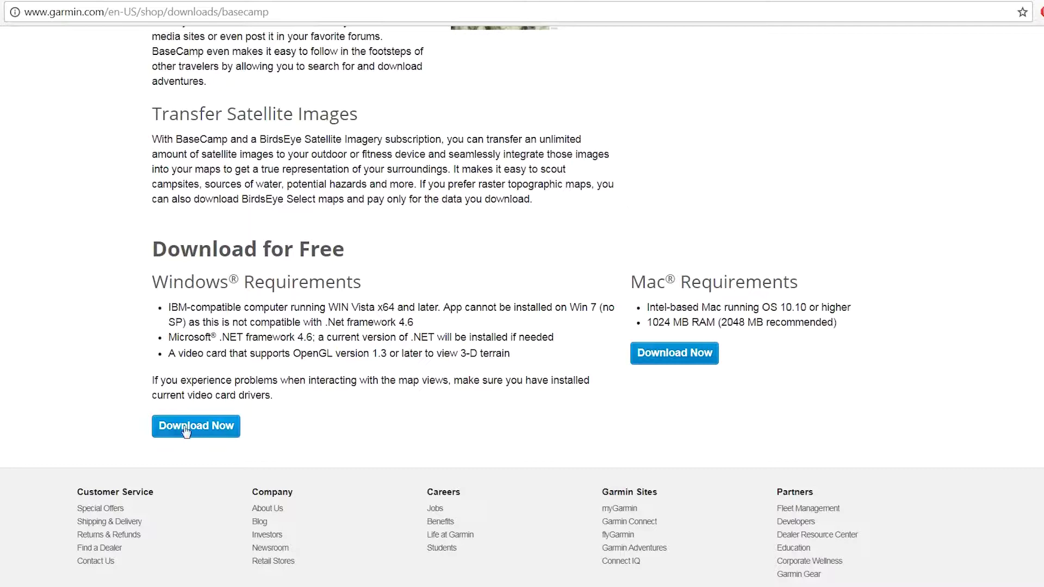
{"action": "left_click", "coordinate": [185, 431]}
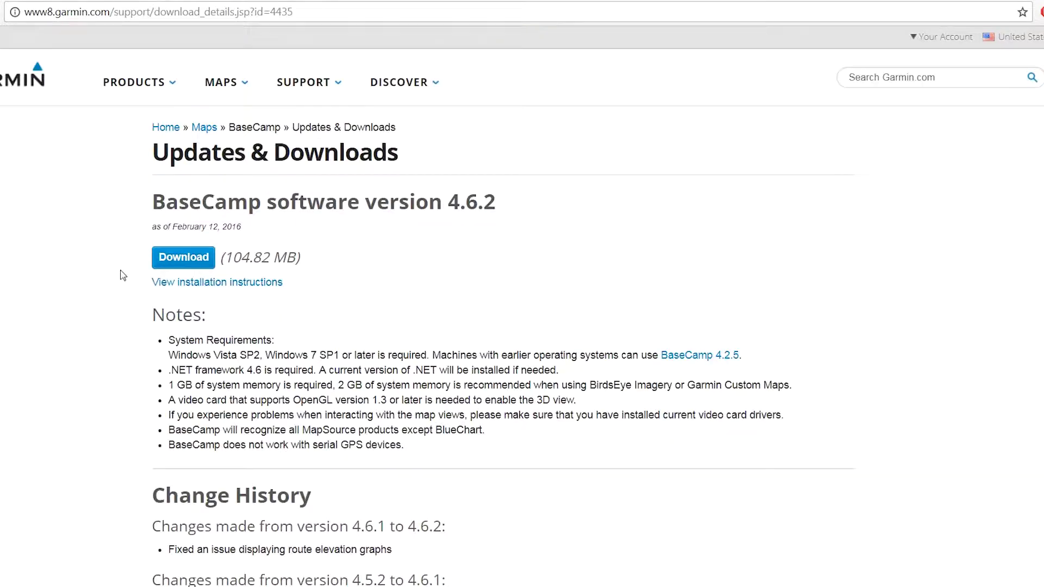
Step: Download and run BaseCamp_462.exe, accept the license, and finish setup with BaseCamp launching
{"action": "left_click", "coordinate": [174, 261]}
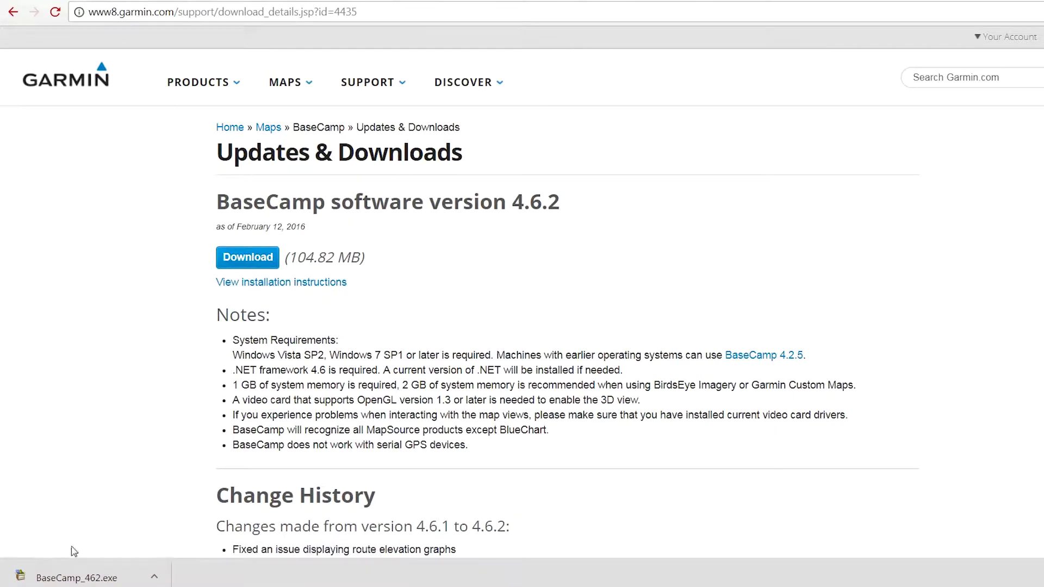
{"action": "left_click", "coordinate": [72, 577]}
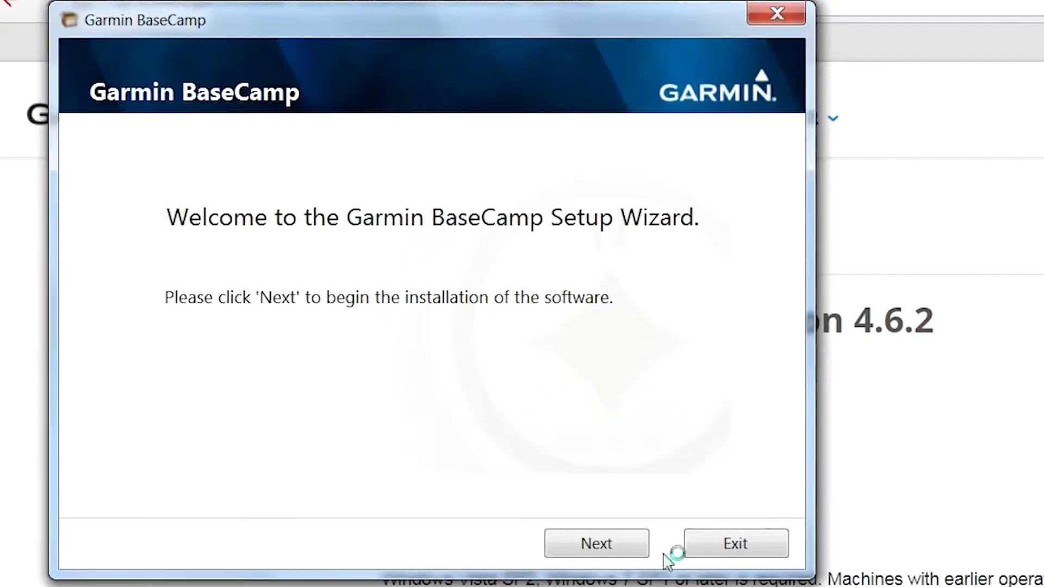
{"action": "left_click", "coordinate": [645, 543]}
{"action": "left_click", "coordinate": [182, 489]}
{"action": "left_click", "coordinate": [564, 550]}
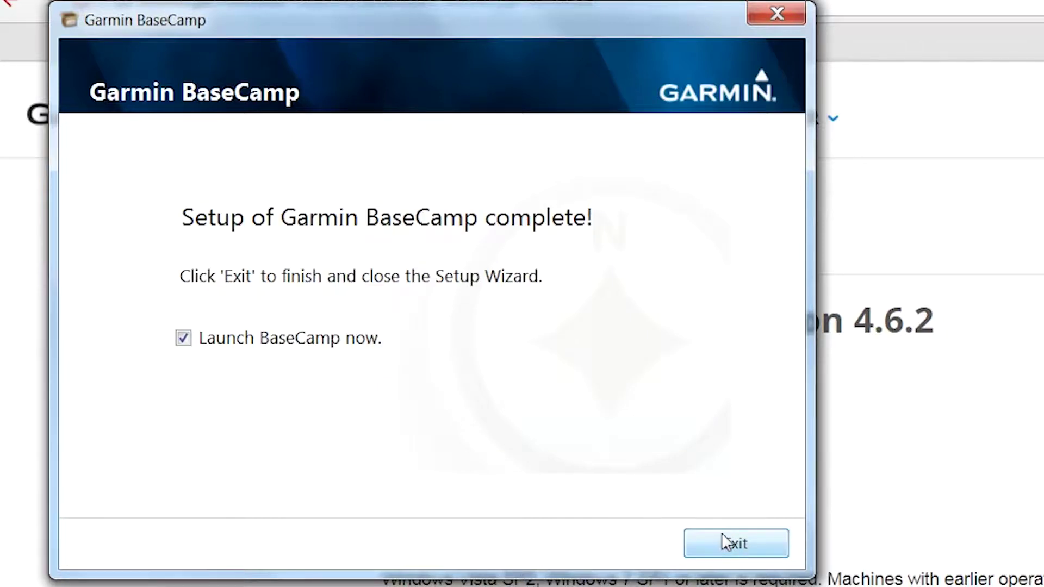
{"action": "left_click", "coordinate": [734, 541]}
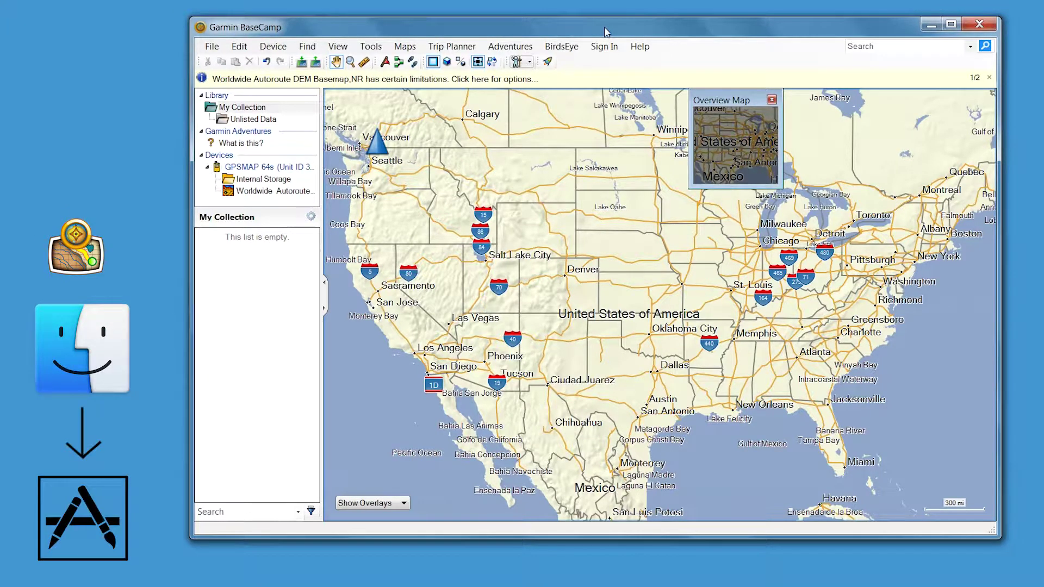
Step: Start the BirdsEye imagery download wizard with the GPSMAP 64s as the transfer device
{"action": "left_click", "coordinate": [573, 51]}
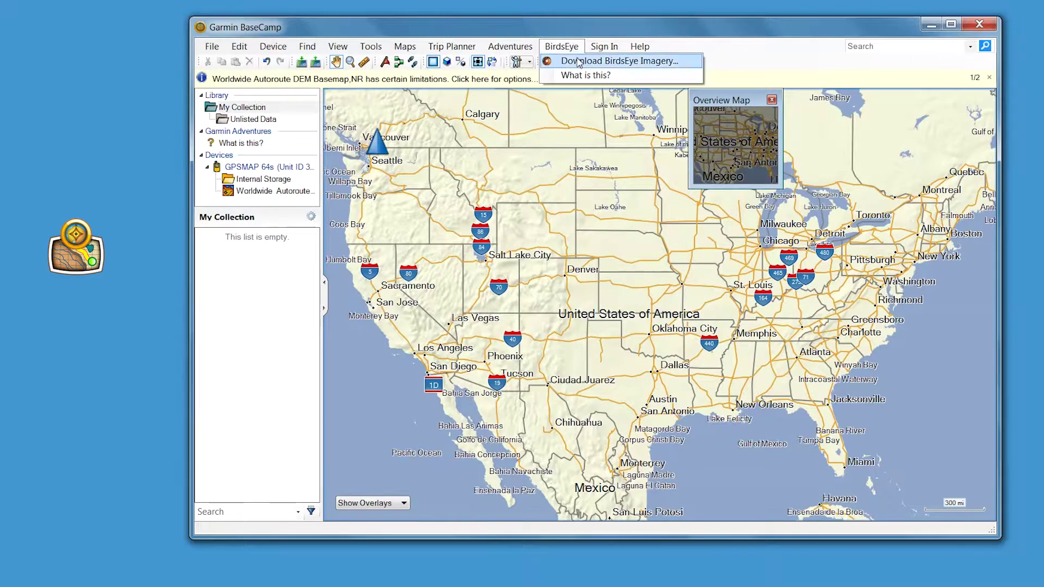
{"action": "left_click", "coordinate": [579, 61]}
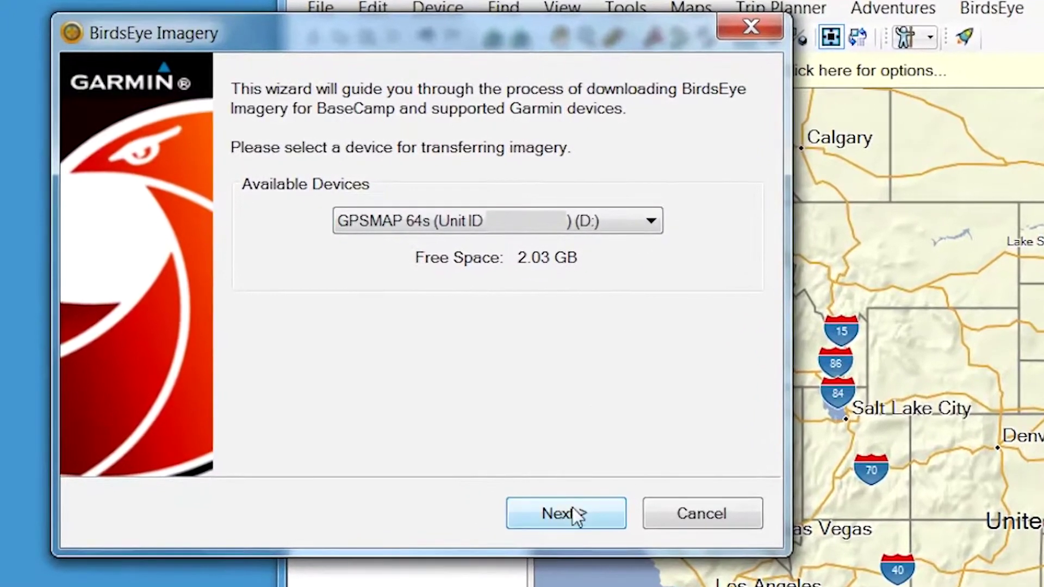
{"action": "left_click", "coordinate": [549, 492]}
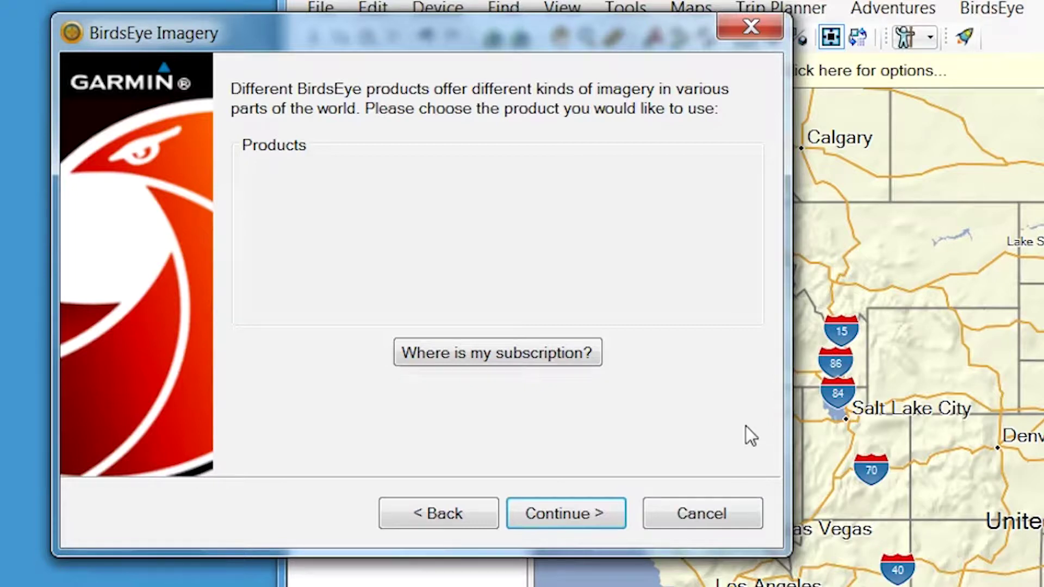
Step: Find the subscription under the myGarmin account username and activate BirdsEye Satellite Imagery
{"action": "left_click", "coordinate": [582, 353]}
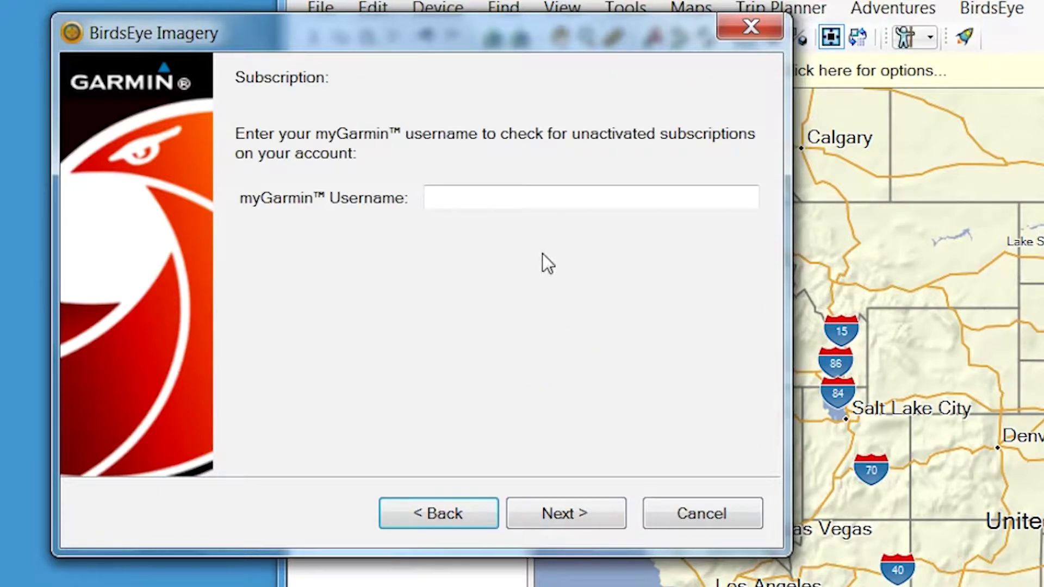
{"action": "left_click", "coordinate": [535, 197]}
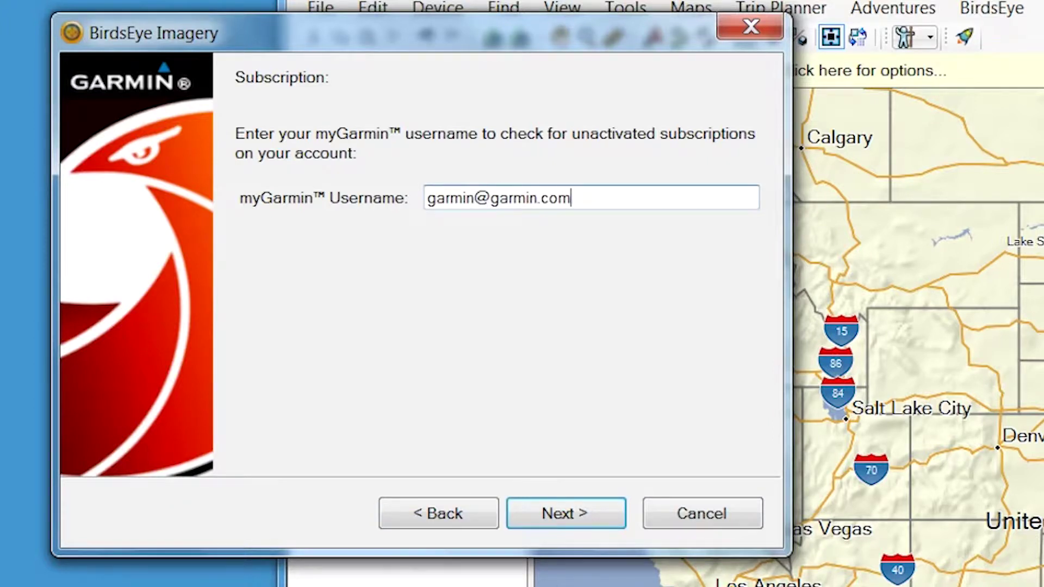
{"action": "left_click", "coordinate": [595, 512]}
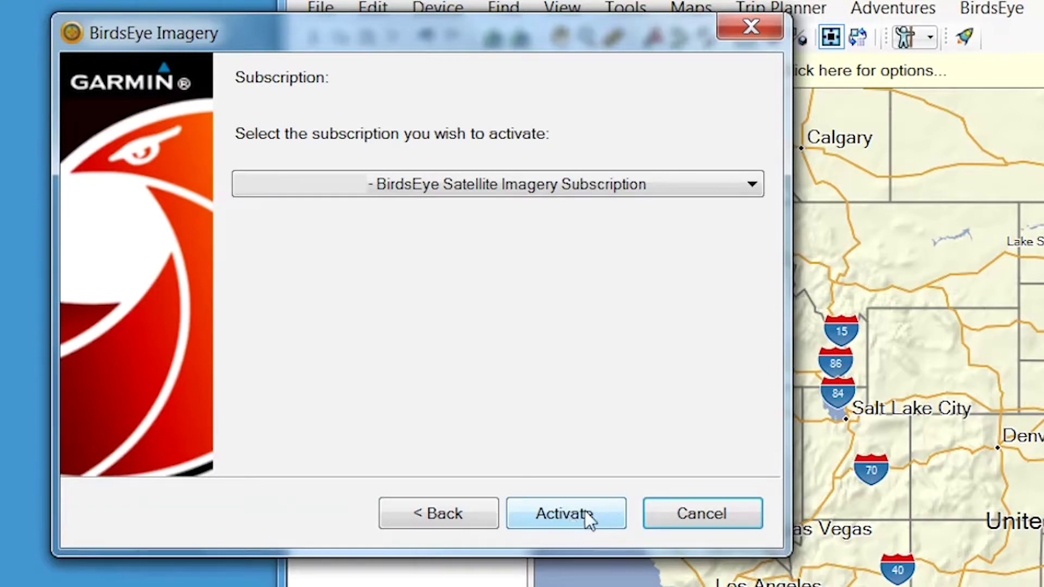
{"action": "left_click", "coordinate": [585, 511]}
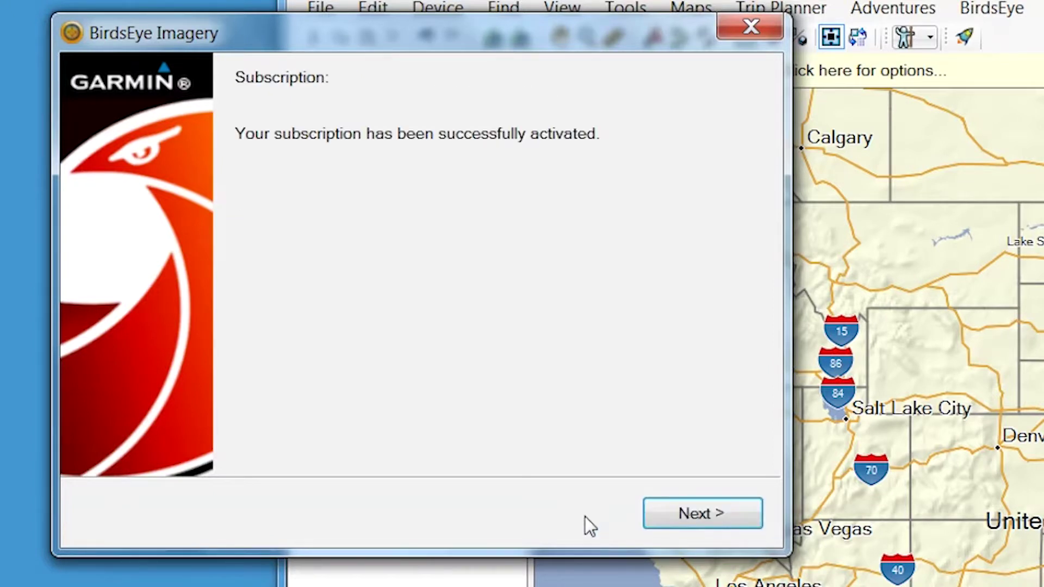